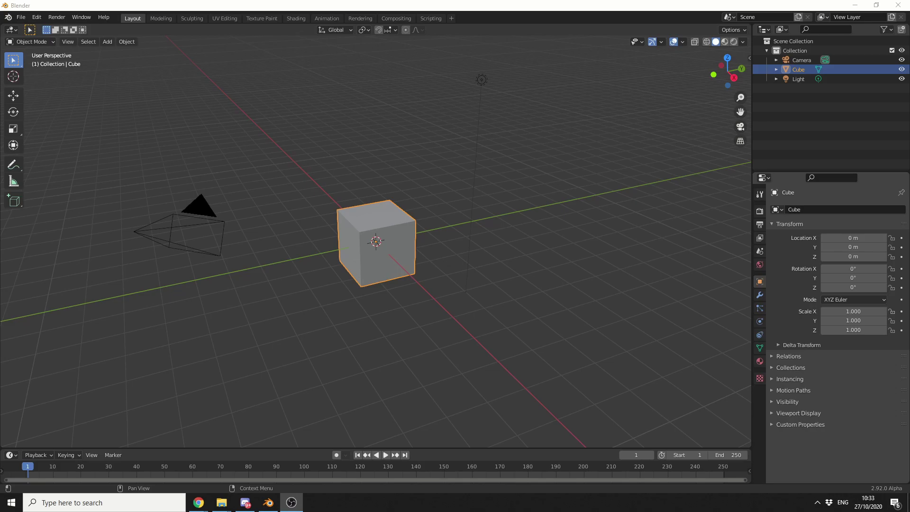
Move the cube to a new collection named Collection 2
key("m")
left_click(374, 256)
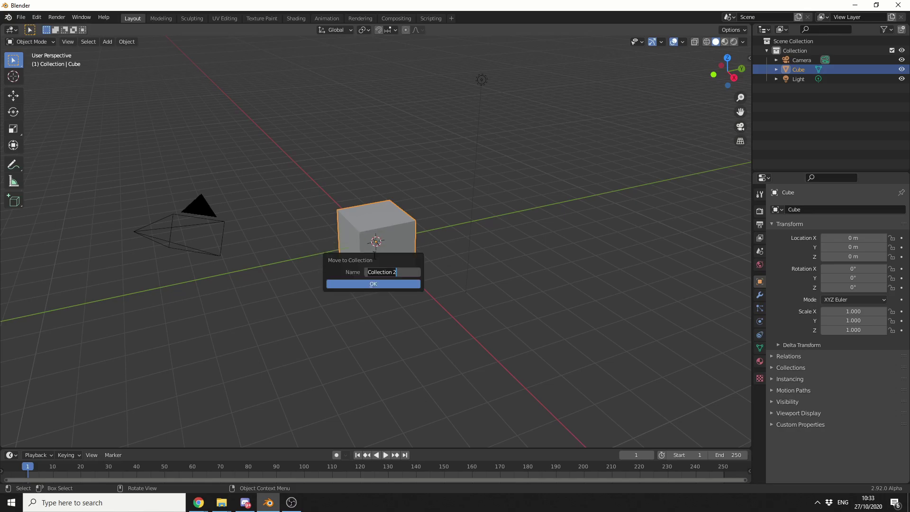
left_click(388, 283)
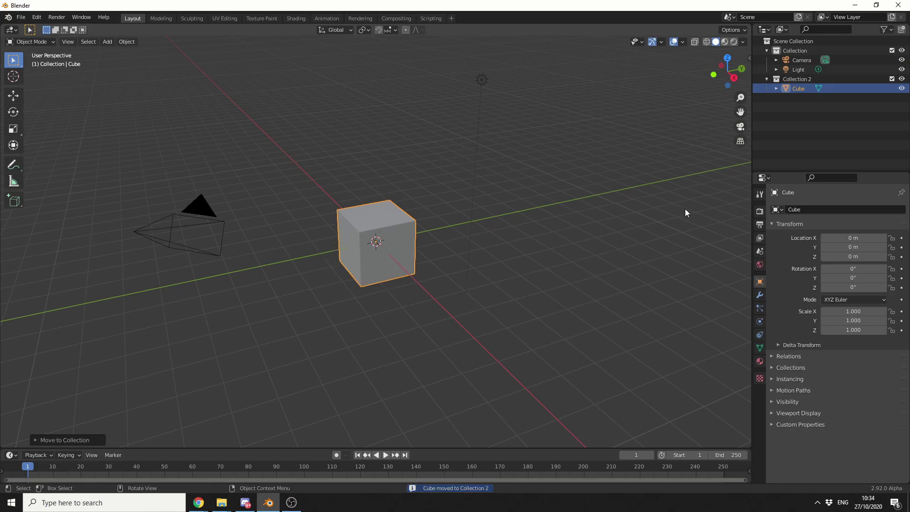
Assign the grey colour tag to Collection 2 and the red colour tag to Collection
right_click(803, 78)
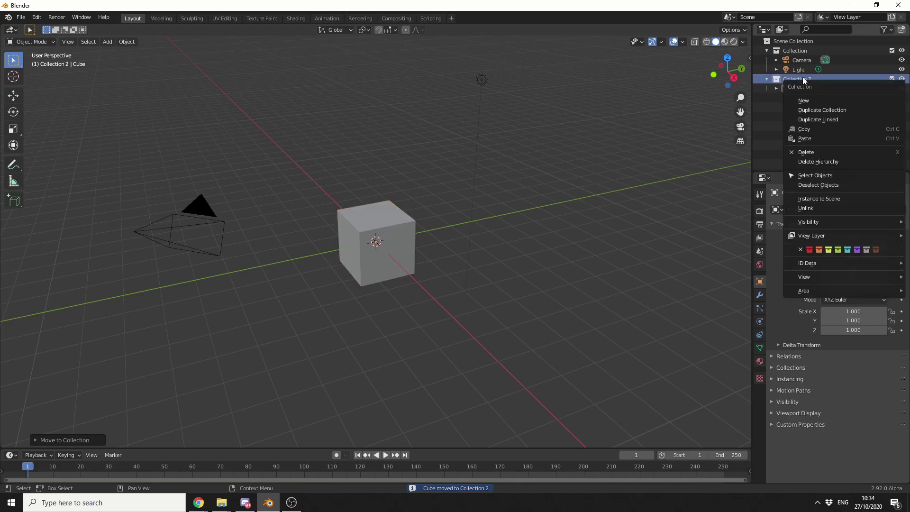
left_click(866, 250)
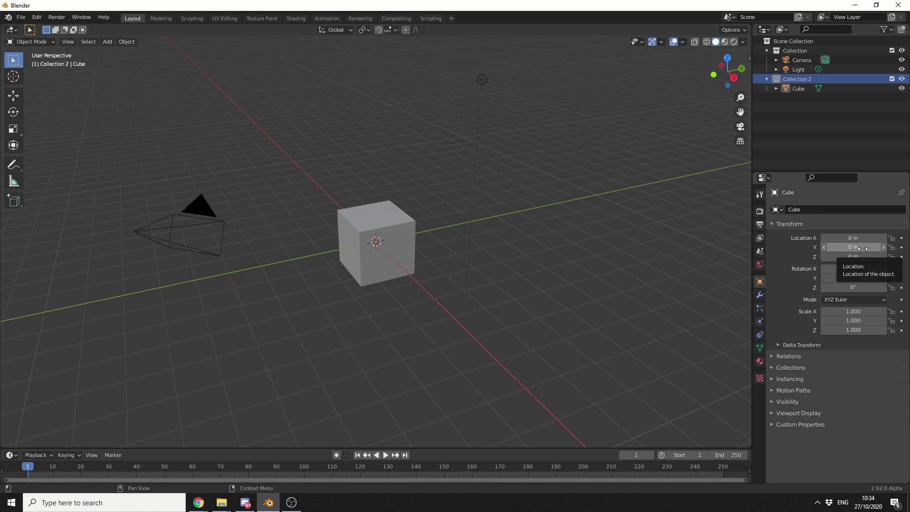
left_click(803, 53)
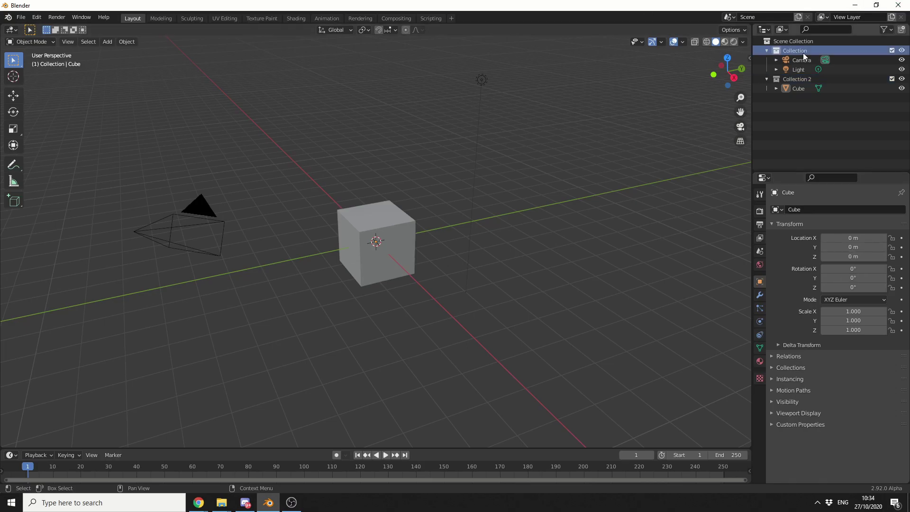
right_click(804, 53)
left_click(810, 226)
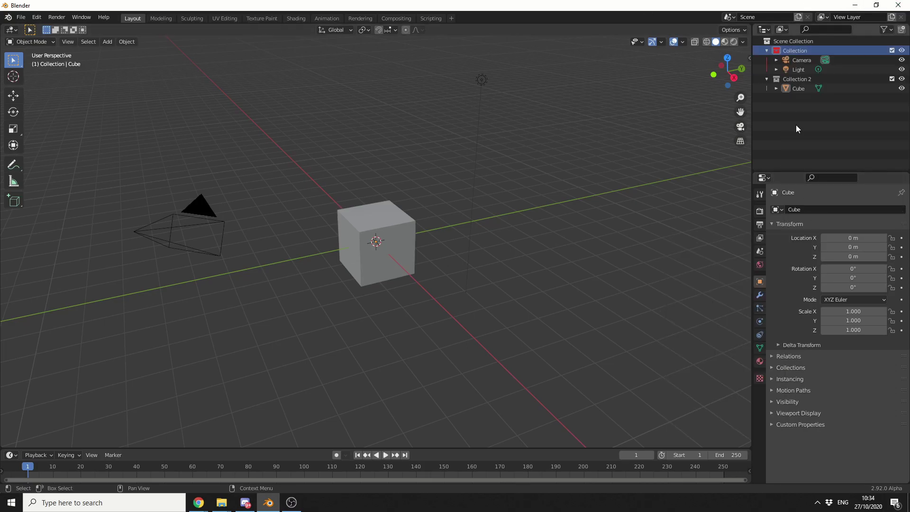
left_click(797, 124)
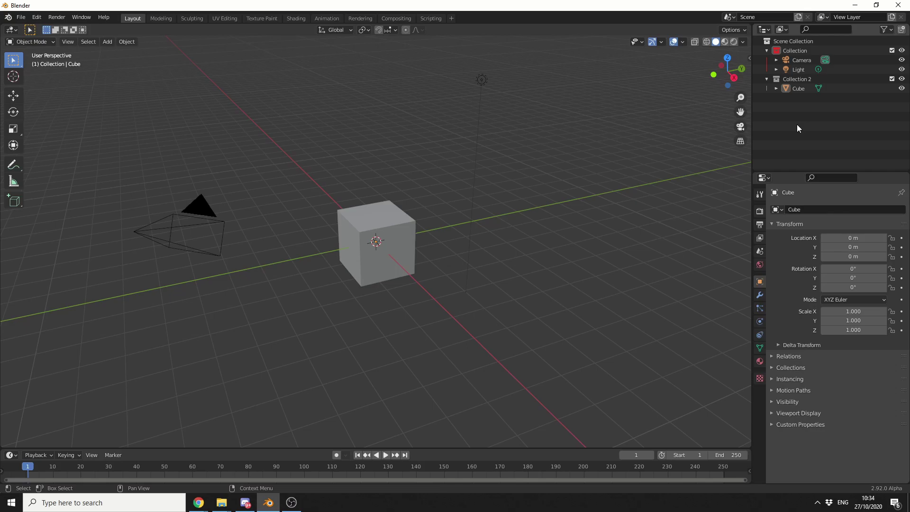
Add a Subdivision Surface modifier and a Wireframe modifier to the cube
left_click(407, 233)
left_click(760, 295)
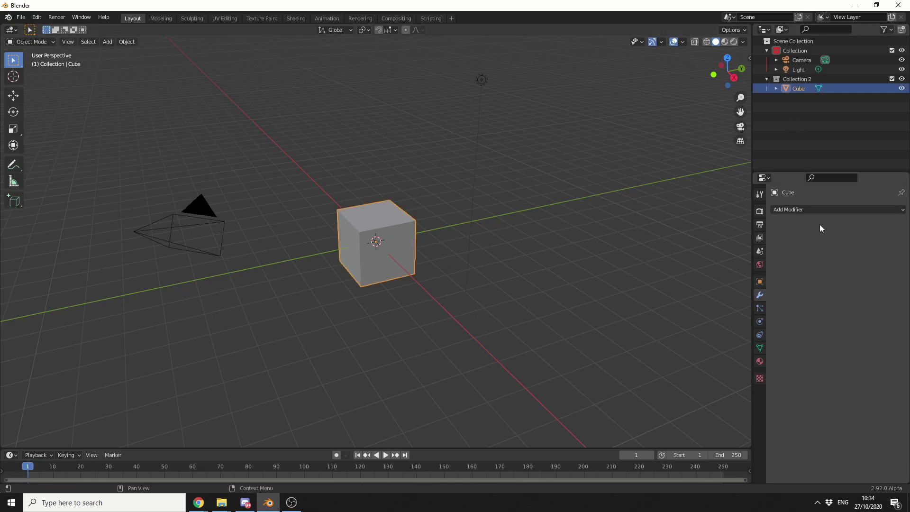
left_click(825, 211)
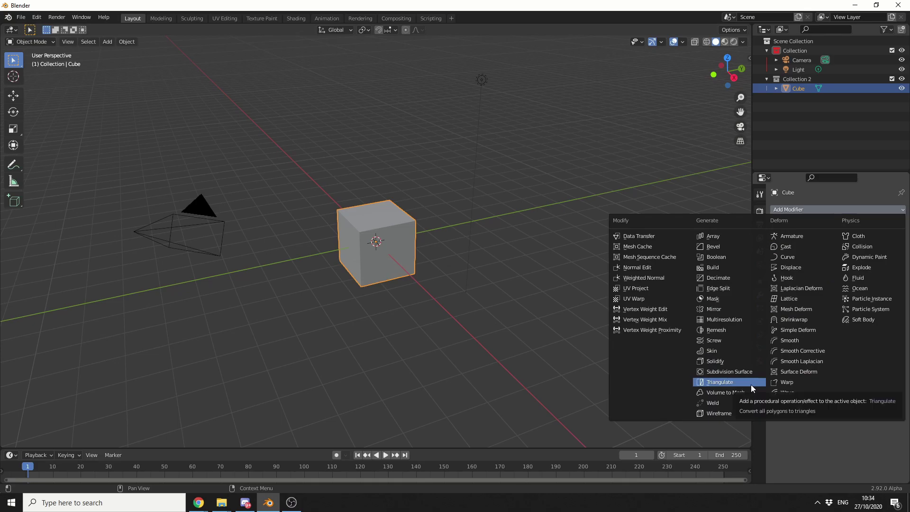
left_click(737, 371)
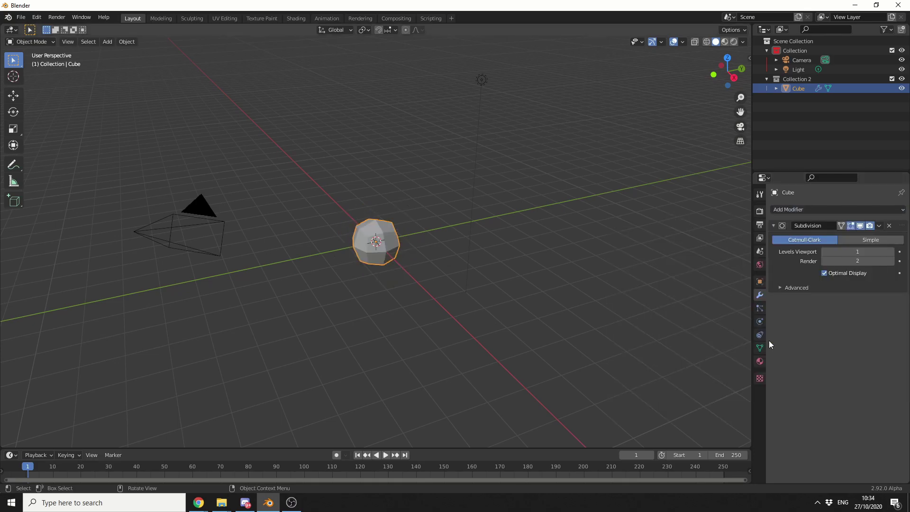
left_click(818, 210)
left_click(727, 411)
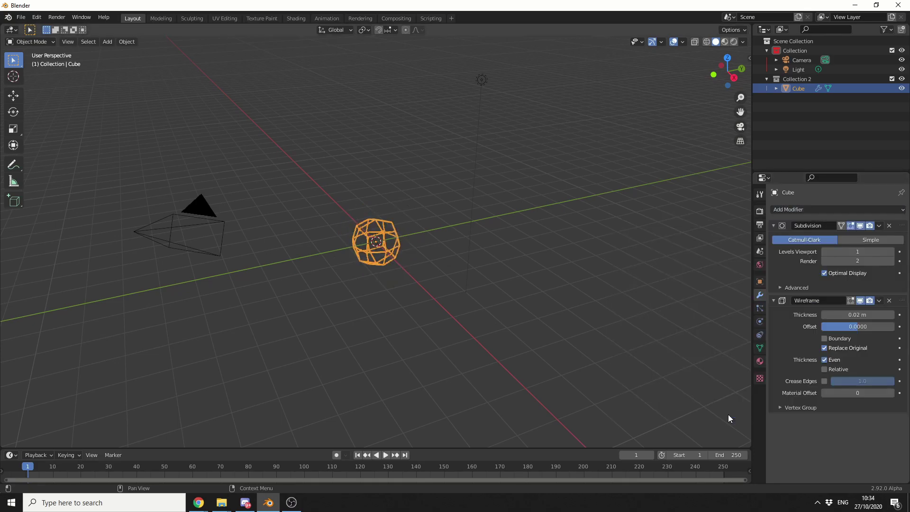
Expand the cube's modifiers in the outliner and reorder them so Wireframe comes before Subdivision
scroll(468, 263, "up", 4)
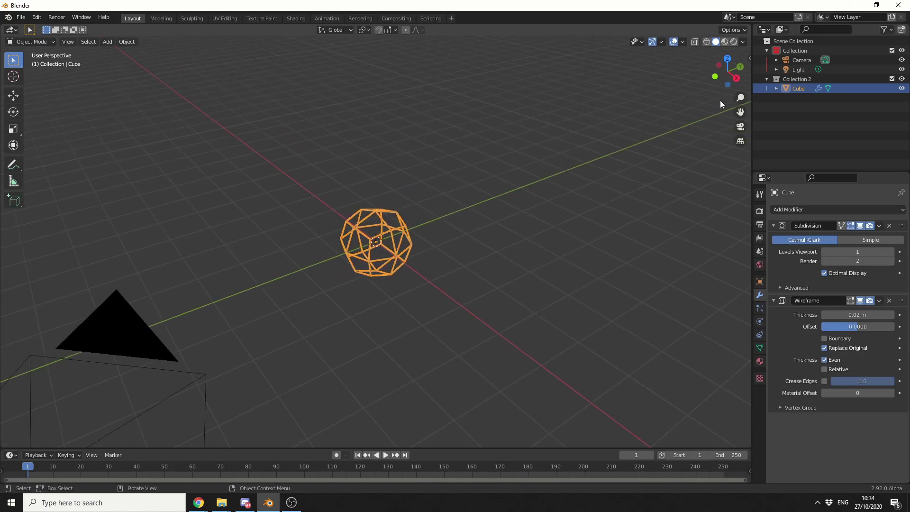
left_click(776, 88)
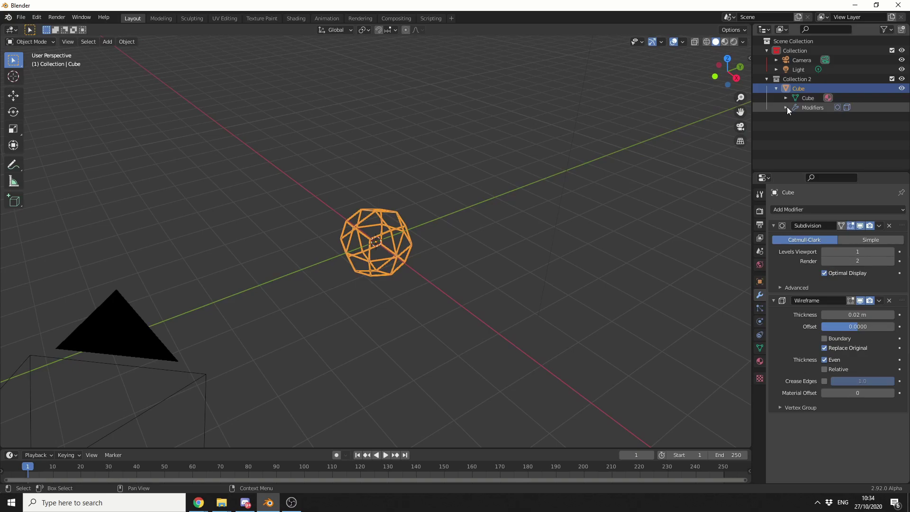
left_click(785, 107)
mouse_move(824, 126)
left_mouse_down()
mouse_move(826, 116)
mouse_move(830, 129)
left_mouse_up()
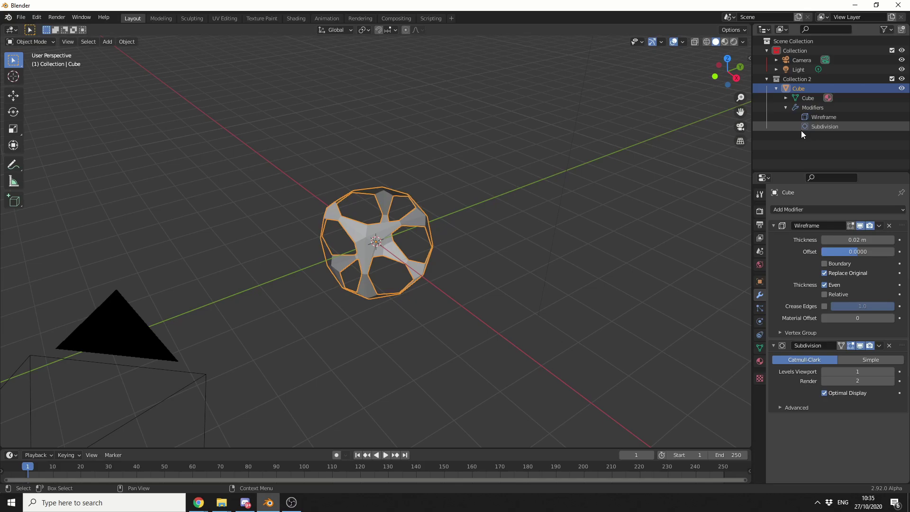
Add a second cube mesh and move it away from the original, behind it along the green axis
key("shift+a")
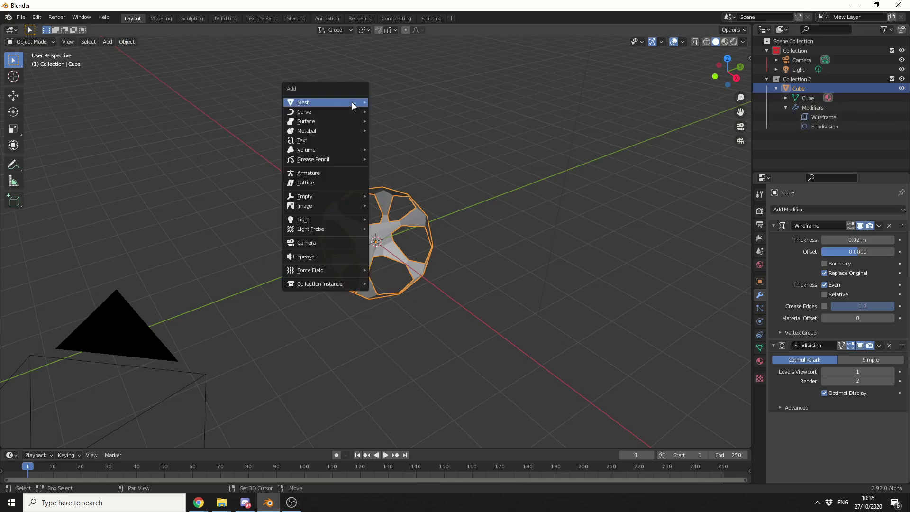
mouse_move(352, 101)
left_click(416, 114)
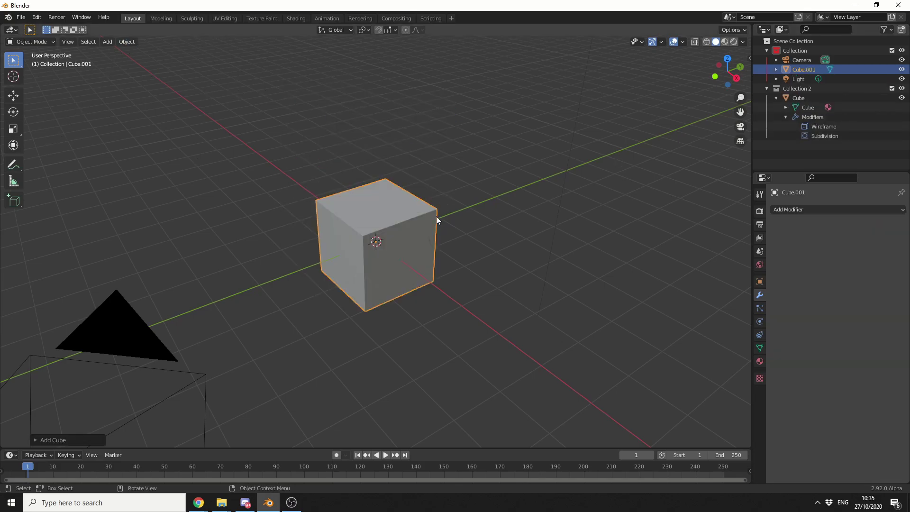
left_click(13, 95)
left_click_drag(400, 233, 539, 181)
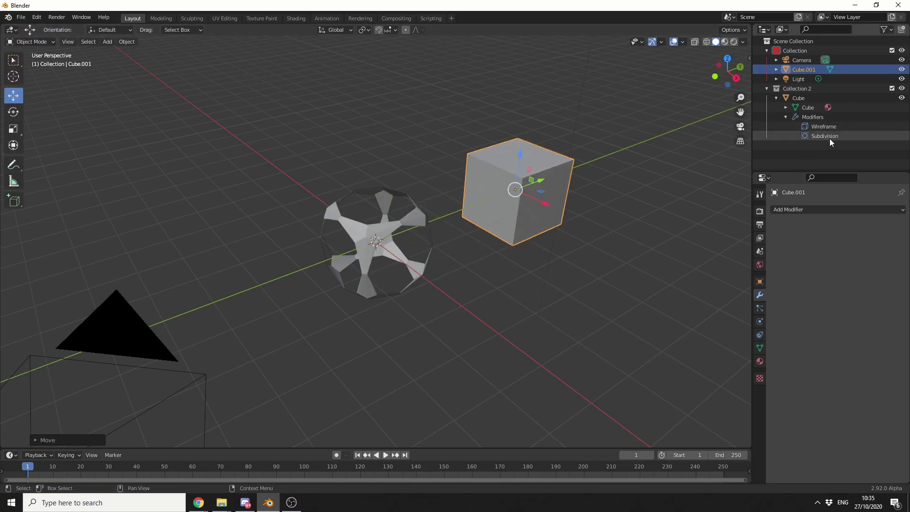
Copy the Wireframe modifier from the original cube onto Cube.001 in the outliner
left_click(825, 126)
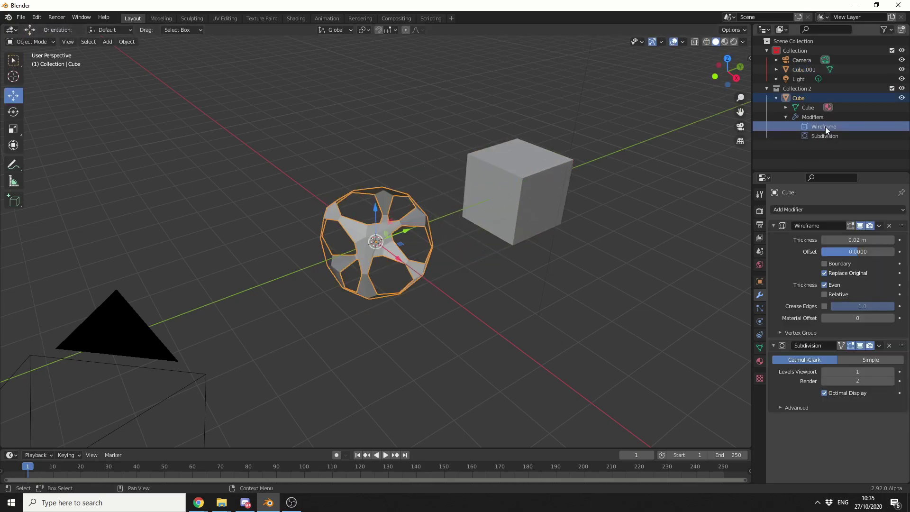
mouse_move(826, 126)
left_mouse_down()
mouse_move(807, 104)
mouse_move(805, 72)
left_mouse_up()
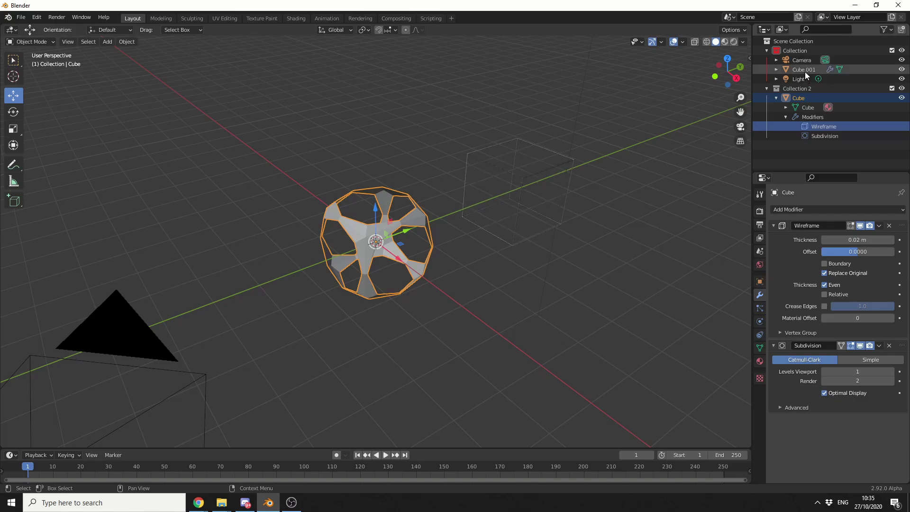
Expand Cube.001 in the outliner and place an instance of its mesh data in the viewport's far corner, beyond the original object
scroll(638, 269, "up", 2)
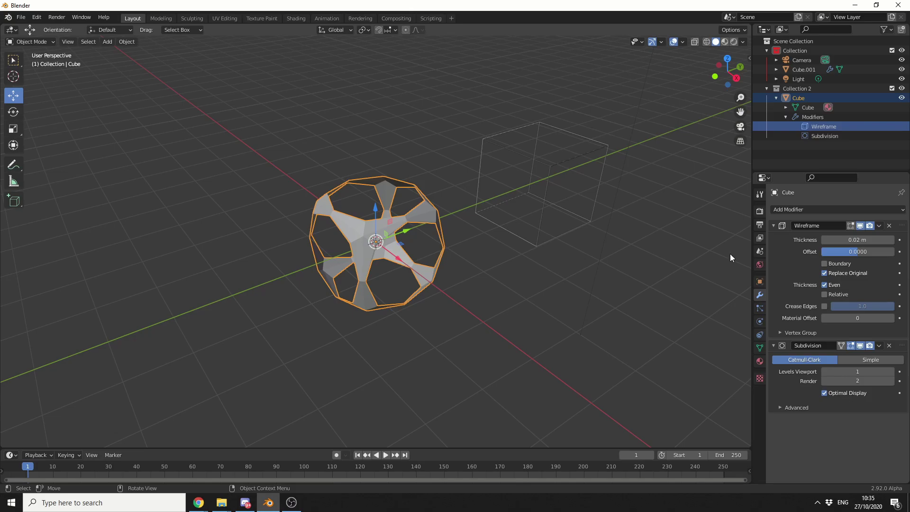
left_click(777, 70)
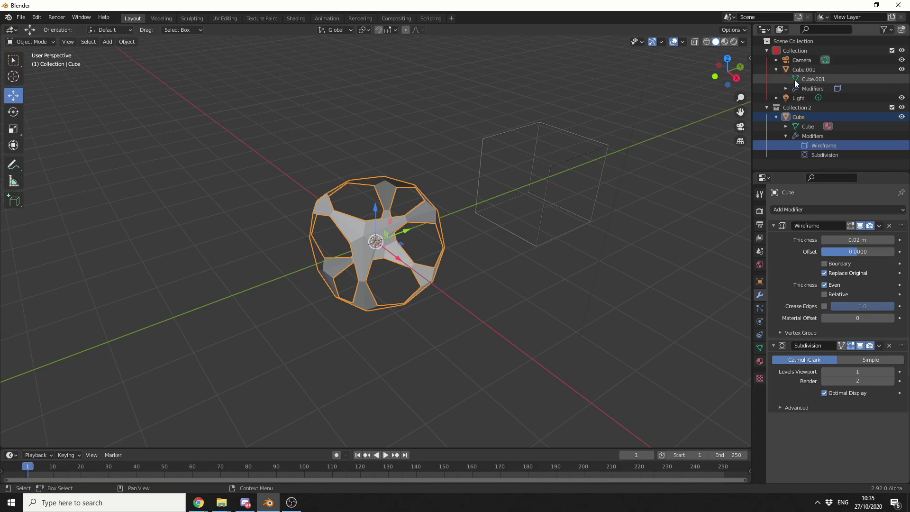
left_click_drag(796, 82, 192, 147)
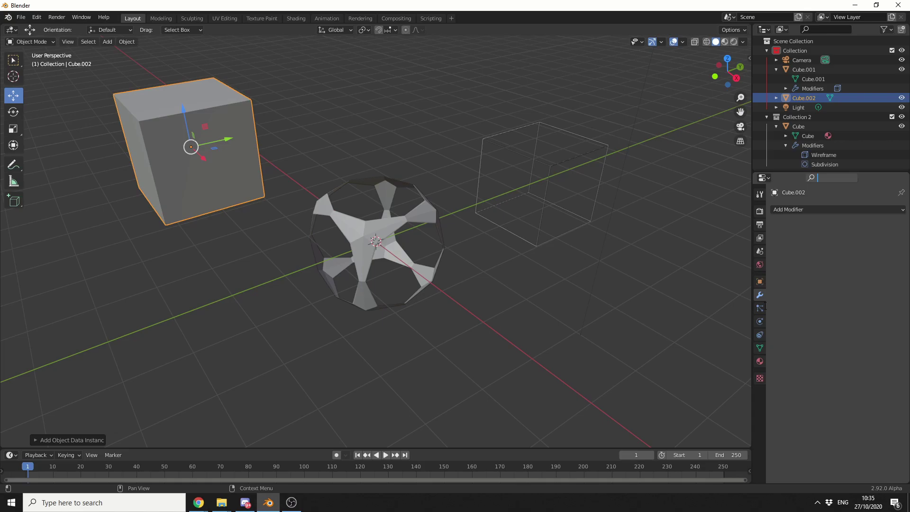
Search the object properties for "for"
type("for")
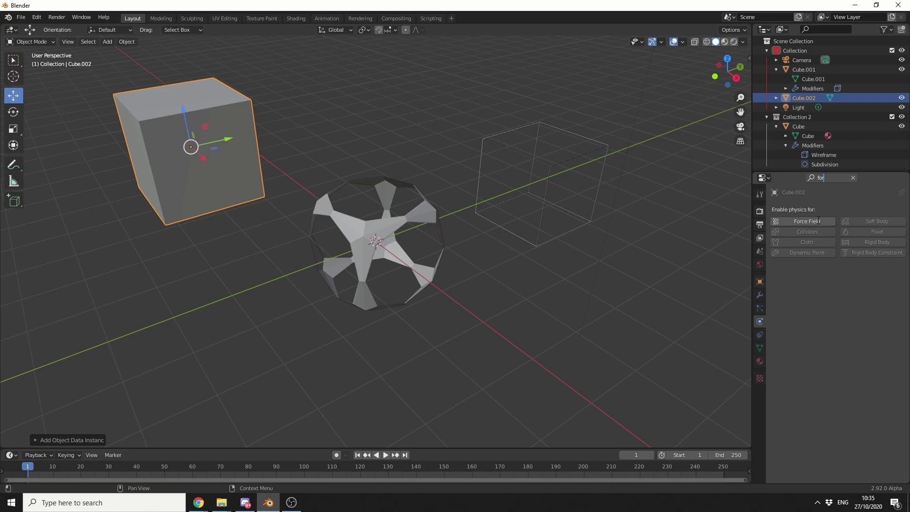
key("Return")
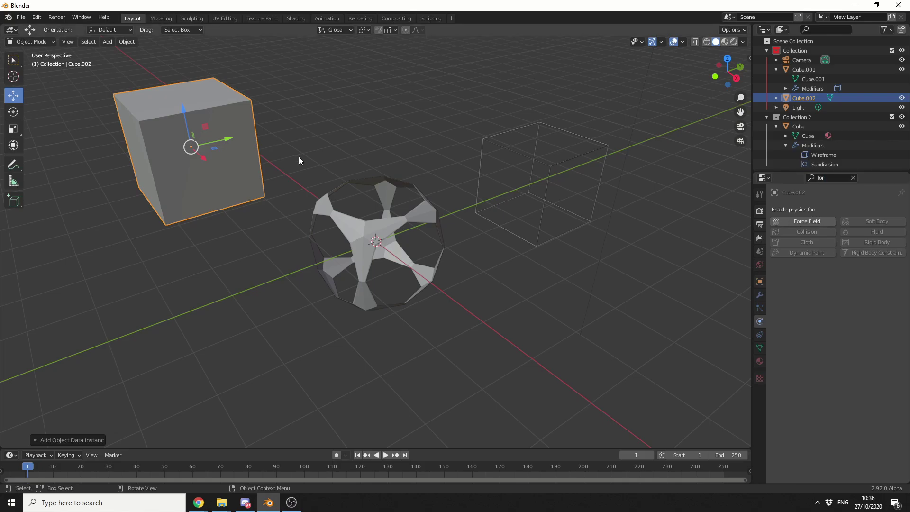
Examine the file details of untitled.blend in the list of recent files, without opening it
left_click(21, 17)
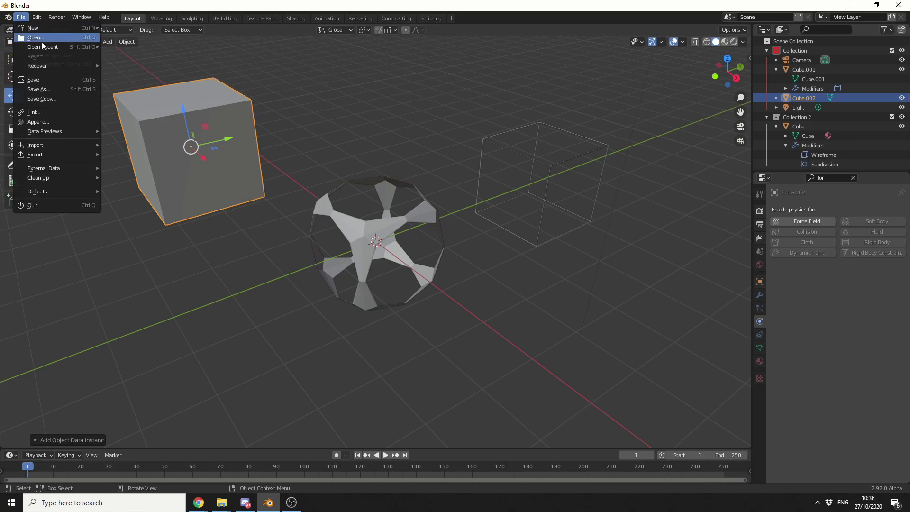
mouse_move(45, 44)
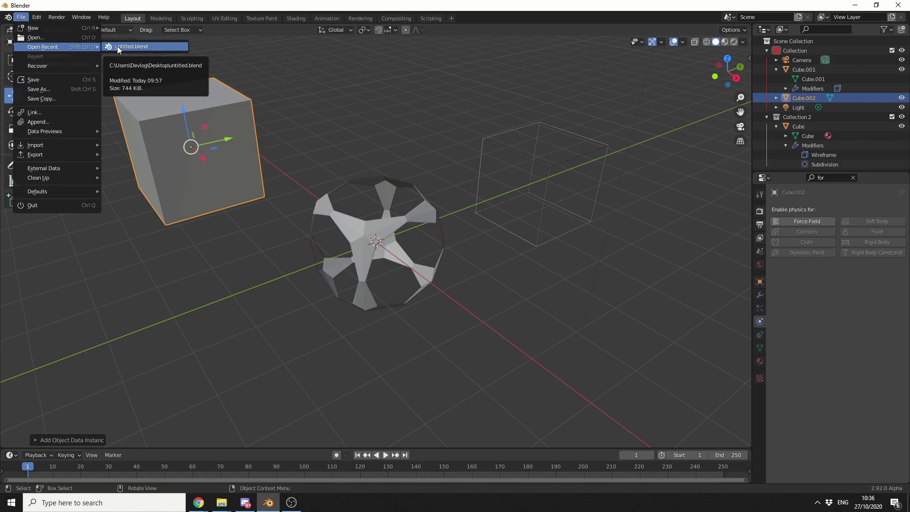
left_click(401, 204)
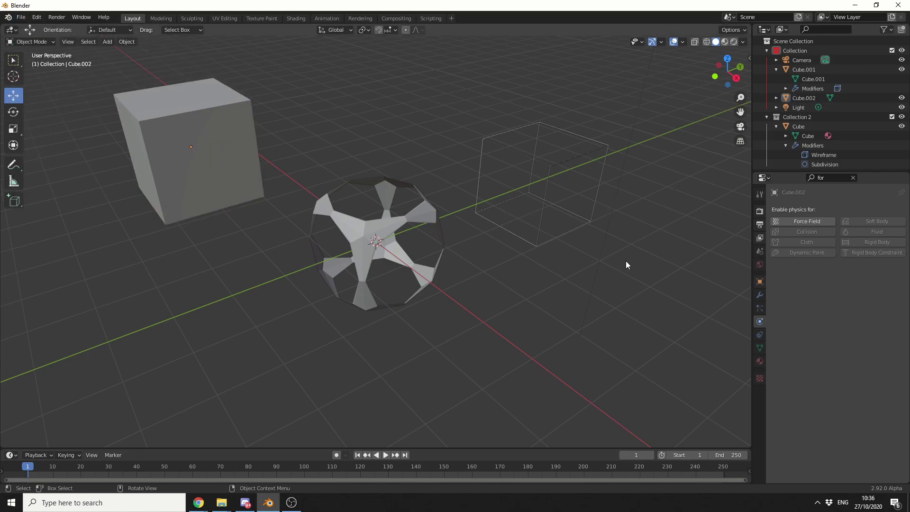
Enable auto keying in the timeline and show its recording options
left_click(346, 455)
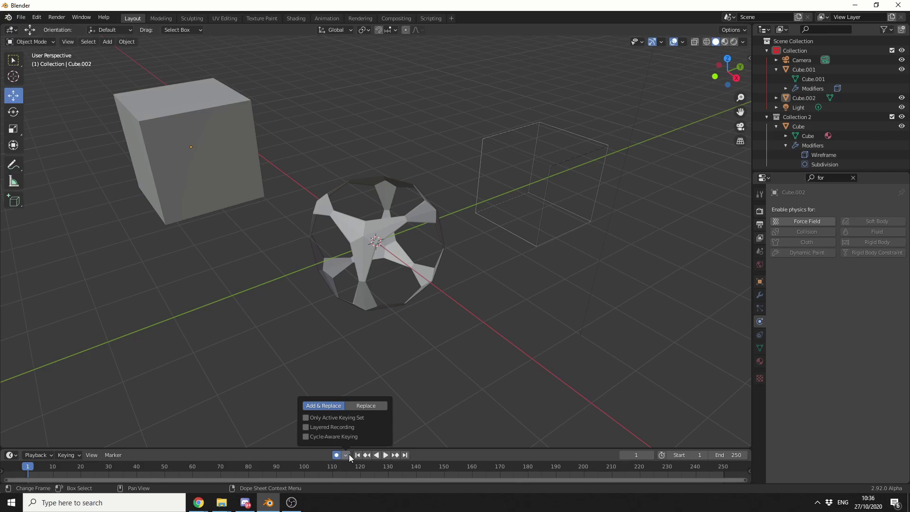
Show the original cube's modifiers, clear the property search and apply the Wireframe modifier
left_click(812, 145)
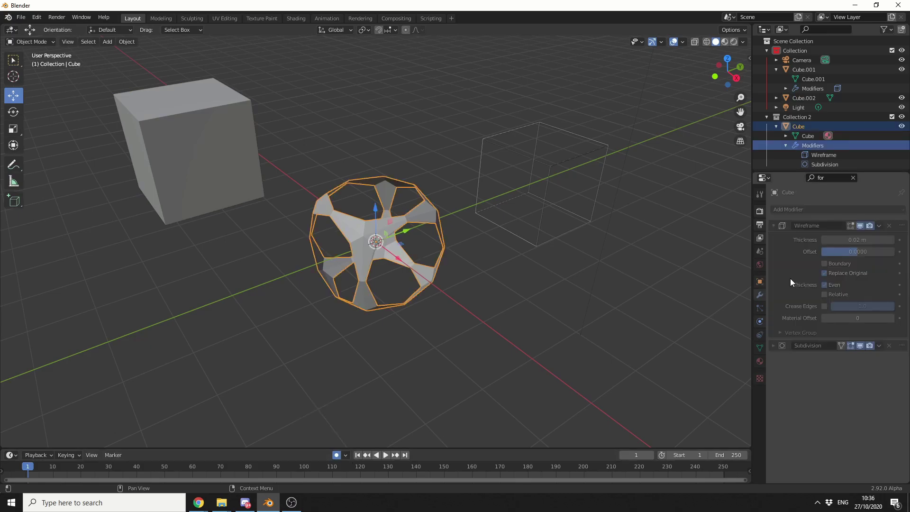
left_click(852, 178)
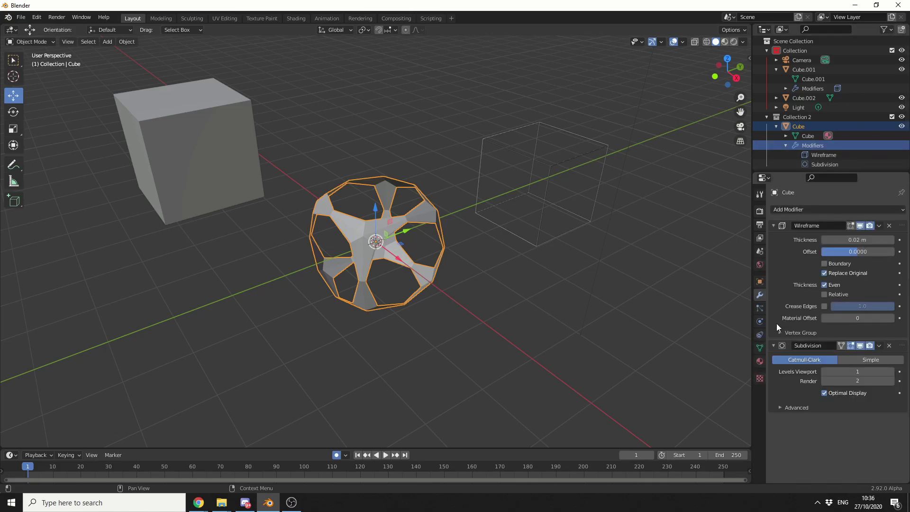
left_click(881, 226)
key("ctrl+a")
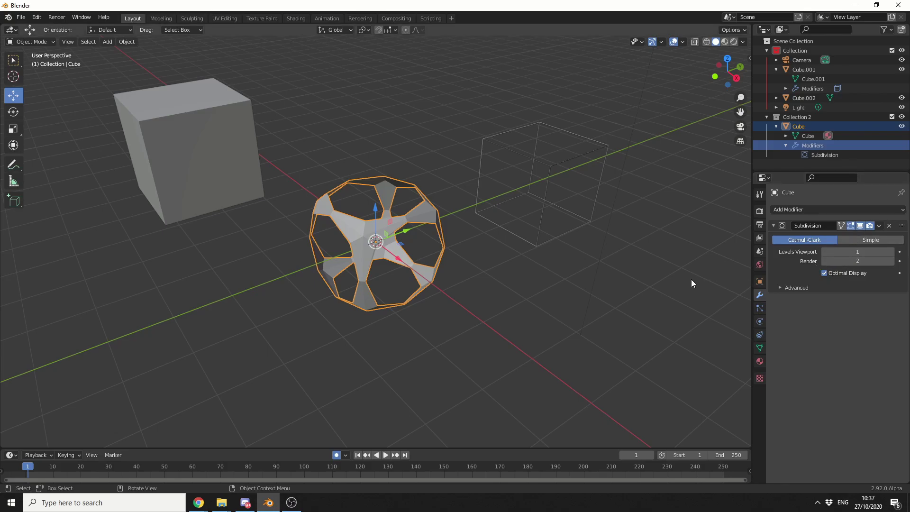
Switch to Chrome and open the Sculpt page of the Blender 2.91 release notes to read about Sculpt Gestures and Cloth Sculpting
mouse_move(261, 507)
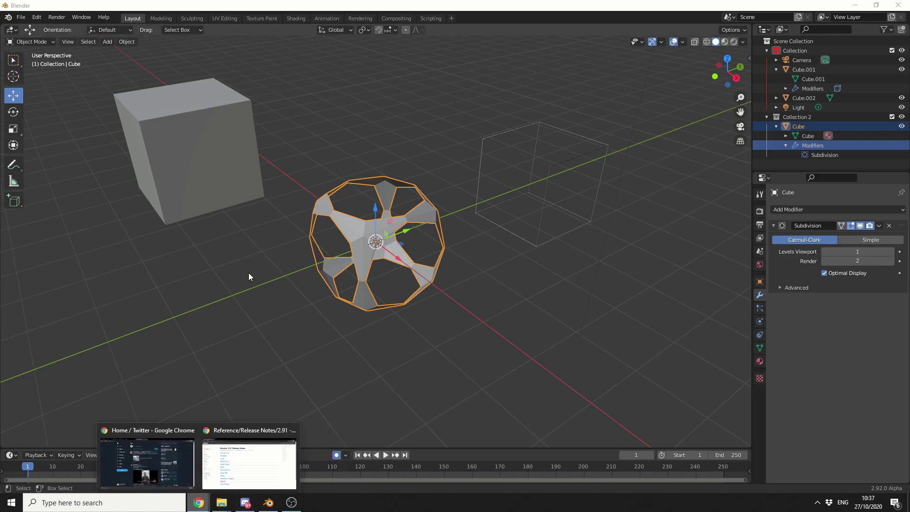
left_click(250, 434)
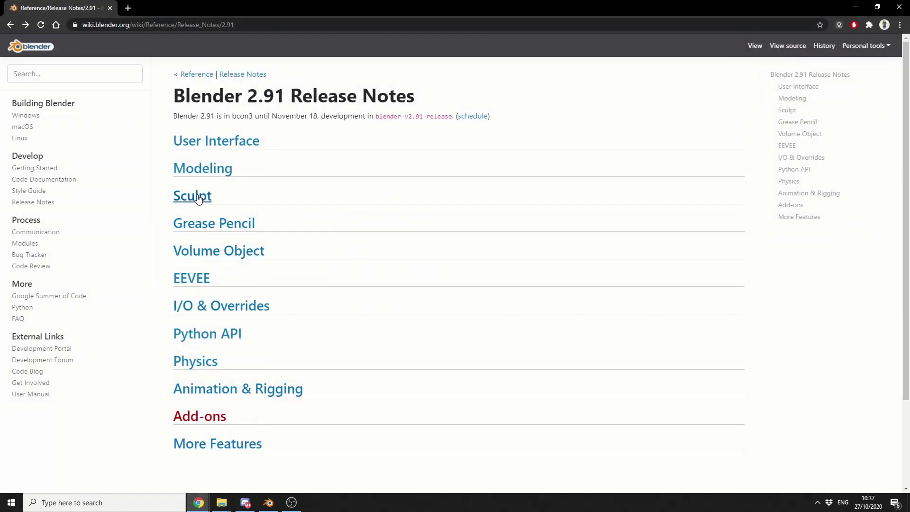
left_click(198, 195)
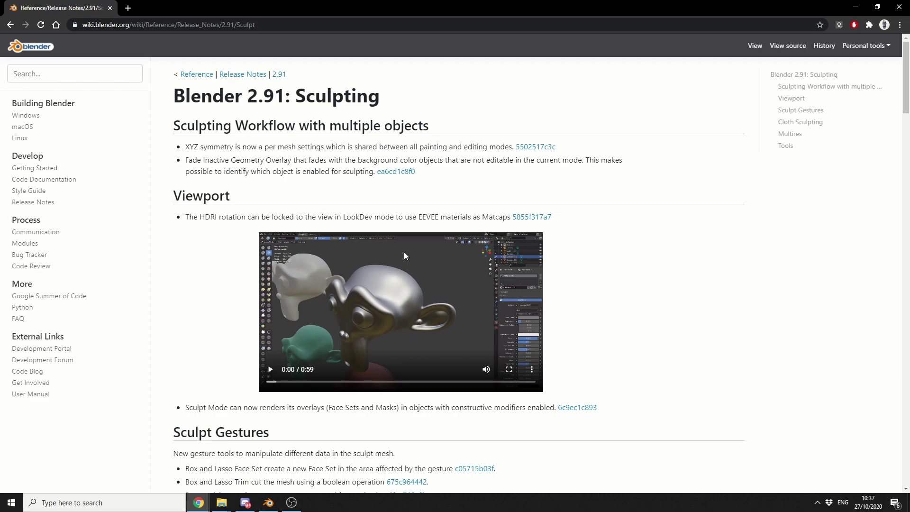
scroll(496, 362, "down", 5)
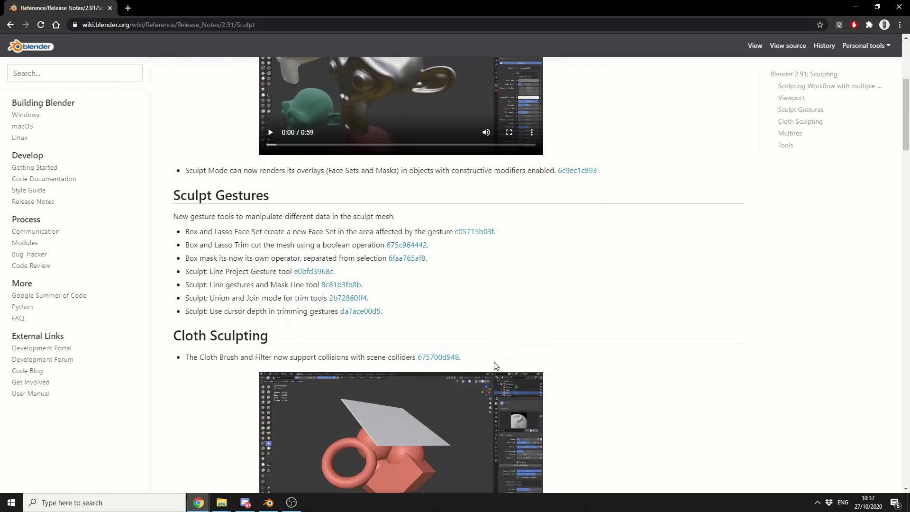
Read the rest of the Sculpt release notes, from Cloth Sculpting to Other Tools, and return to the 2.91 overview
scroll(495, 364, "down", 2)
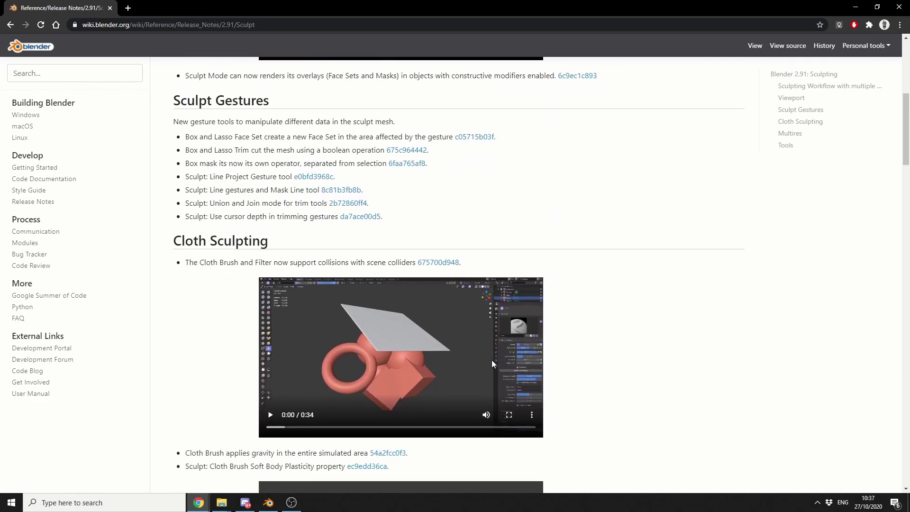
scroll(491, 362, "down", 3)
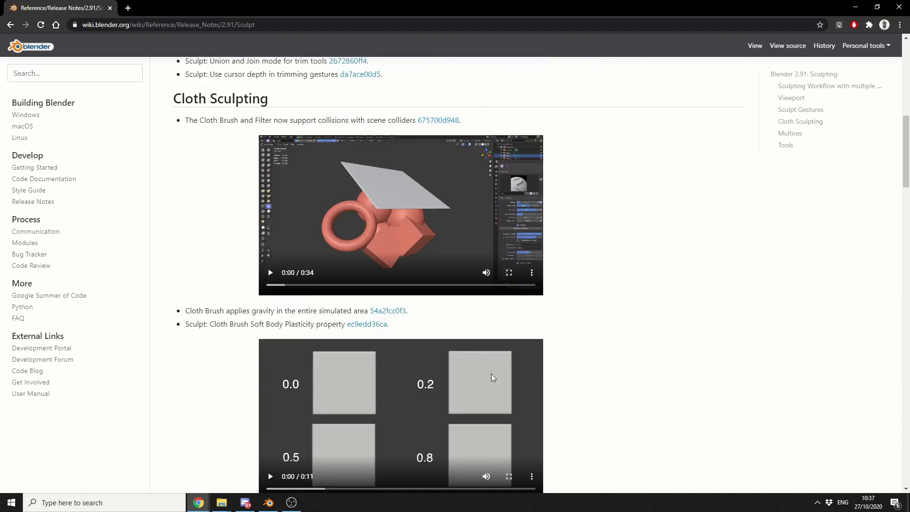
scroll(507, 356, "down", 6)
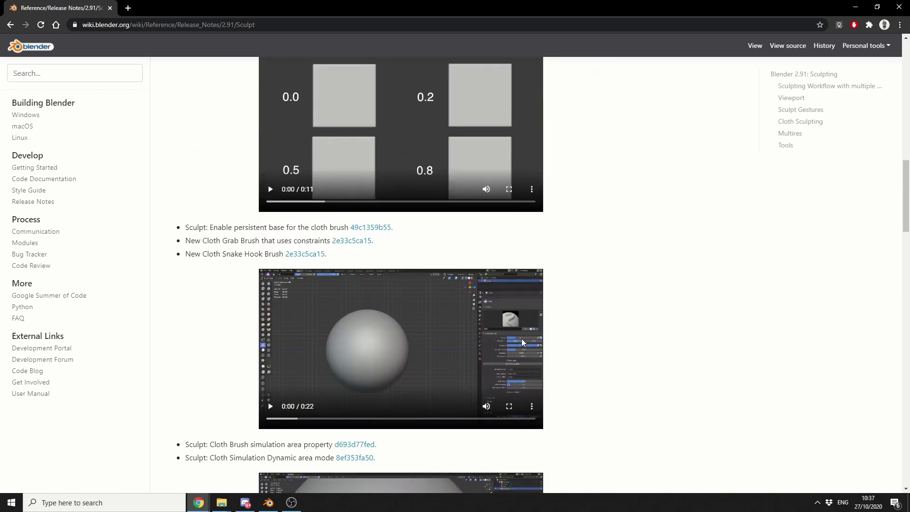
scroll(522, 338, "down", 12)
scroll(512, 328, "down", 20)
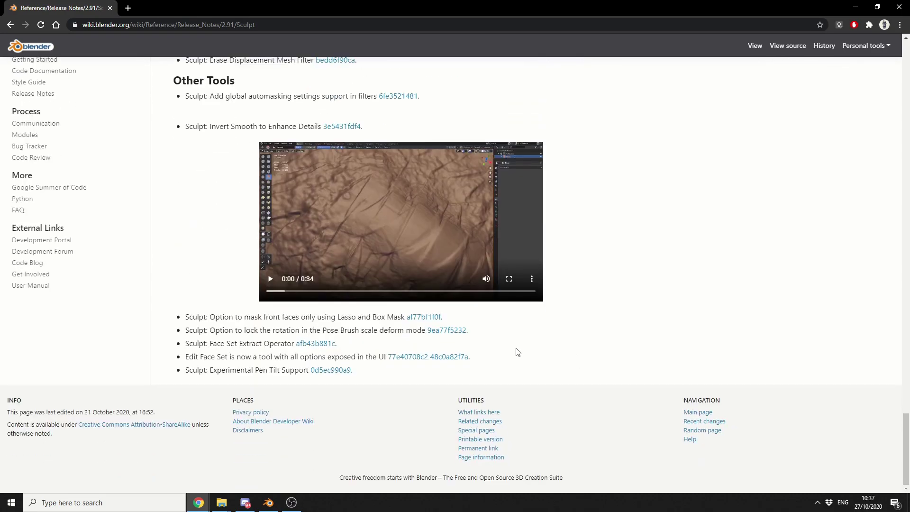
key("alt+Left")
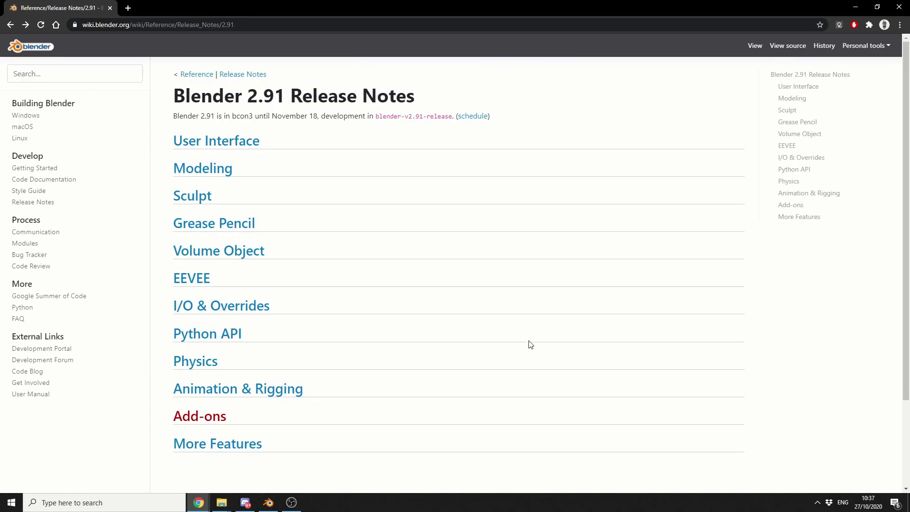
Open the Modeling release notes and read through the Boolean, Subdivision Surfaces and Curves sections
left_click(214, 175)
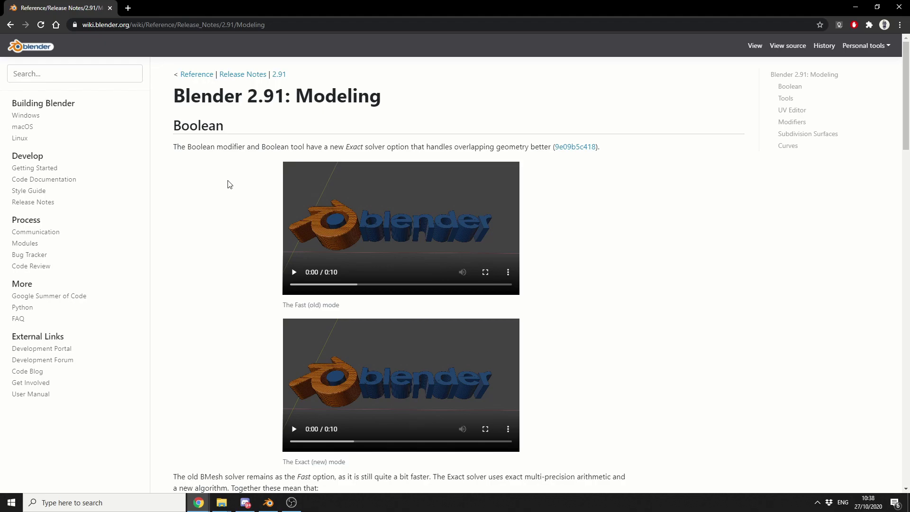
scroll(346, 268, "down", 11)
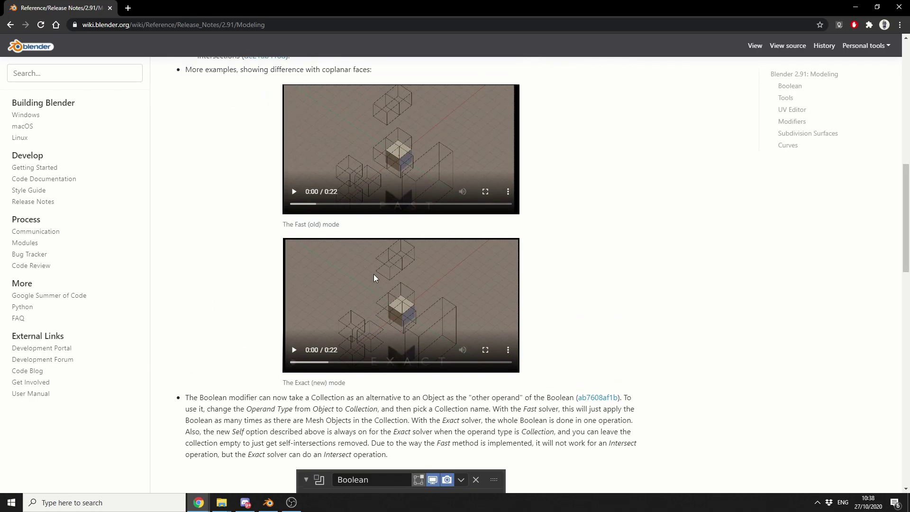
scroll(408, 323, "down", 8)
scroll(443, 365, "down", 1)
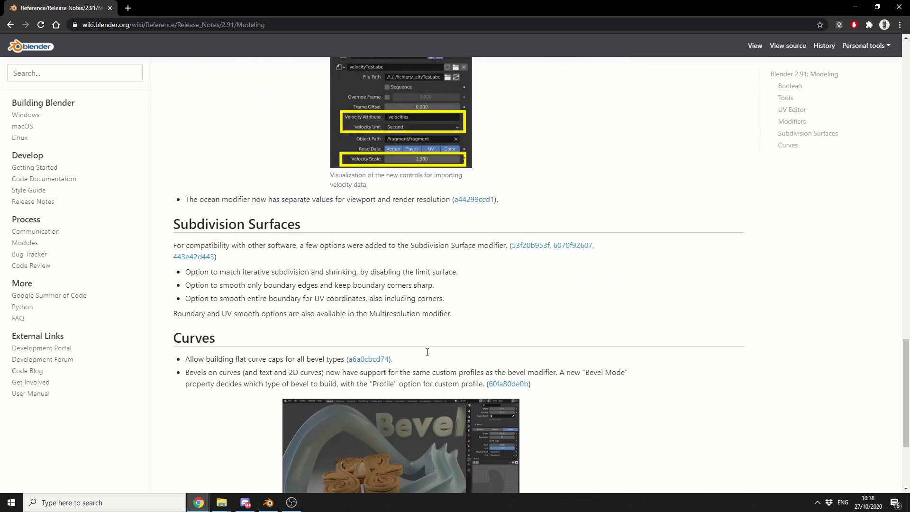
scroll(428, 352, "down", 4)
Switch to Blender, add a Bezier curve and move it clear of the wireframe cube
left_click(268, 502)
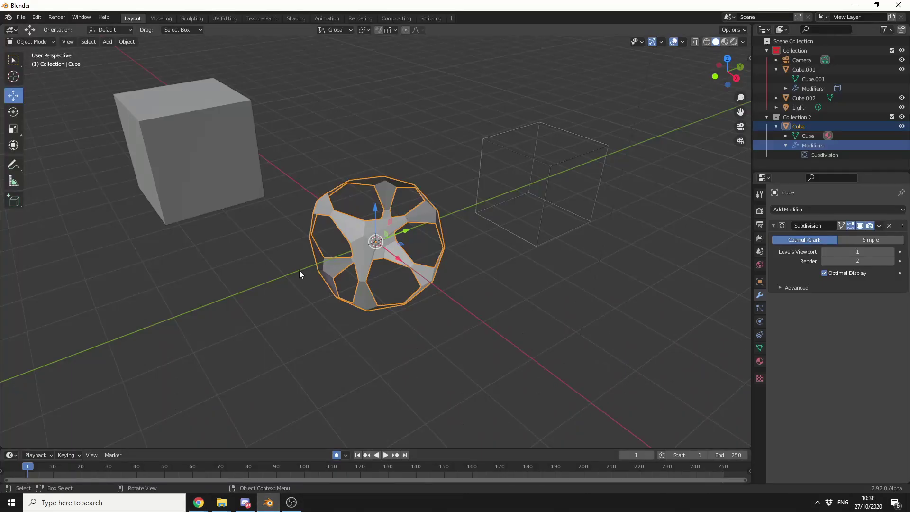
left_click(107, 41)
mouse_move(123, 64)
left_click(213, 64)
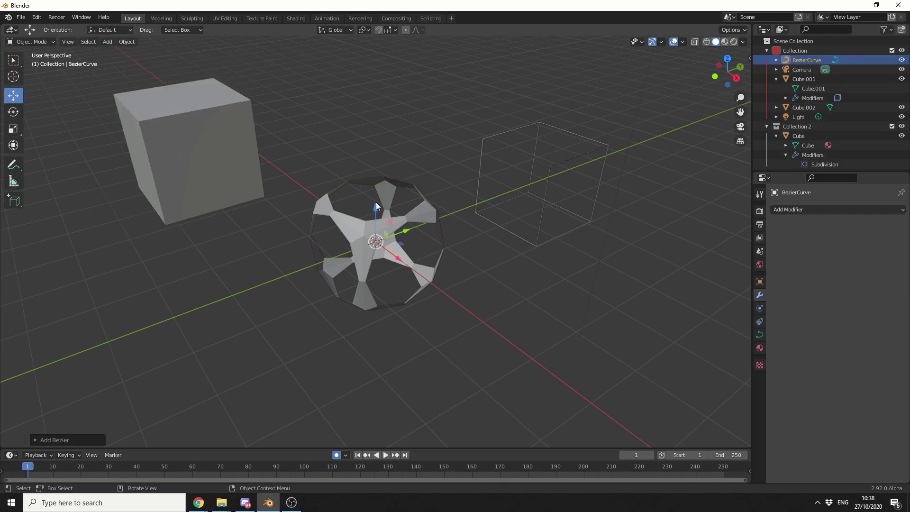
key("g")
left_click(495, 334)
middle_click_drag(524, 320, 614, 307)
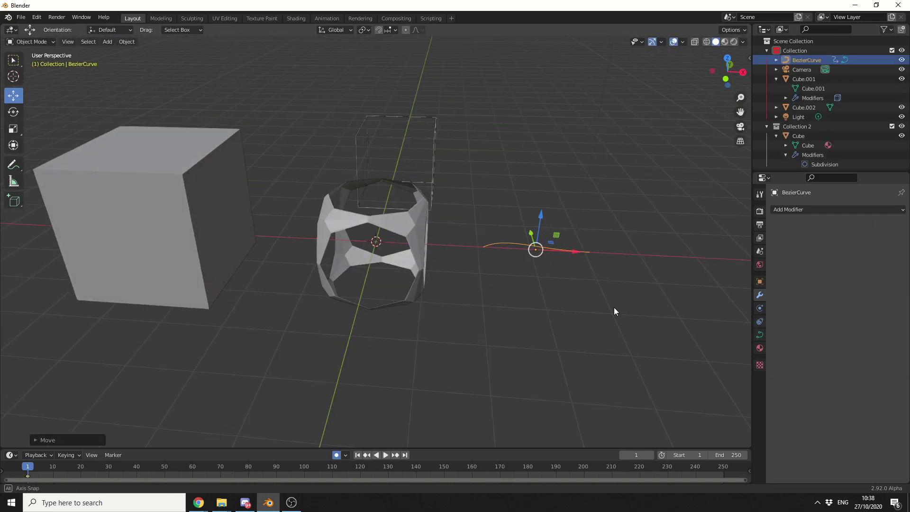
Set the Bezier curve's extrude to 0.12 m and its round bevel depth to 0.11 m
left_click(760, 335)
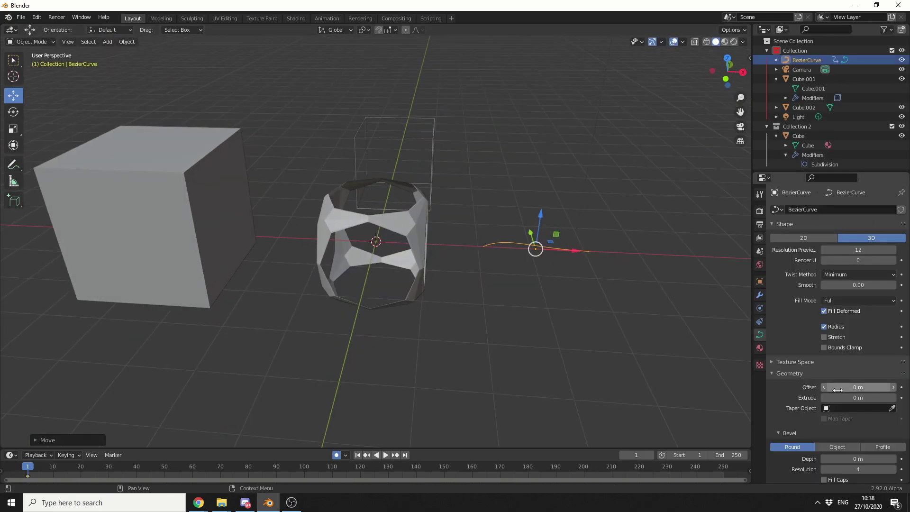
left_click_drag(840, 398, 853, 398)
left_click_drag(849, 459, 859, 459)
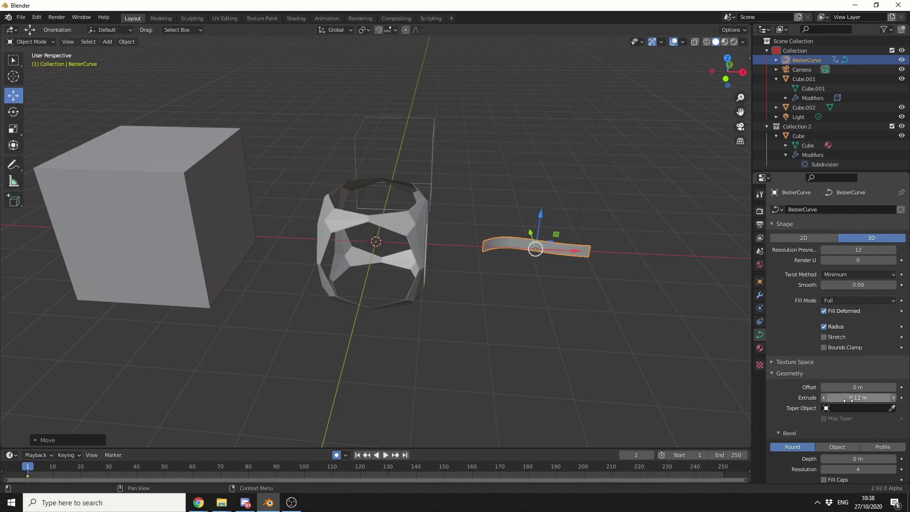
scroll(834, 426, "down", 2)
middle_click_drag(578, 353, 601, 351)
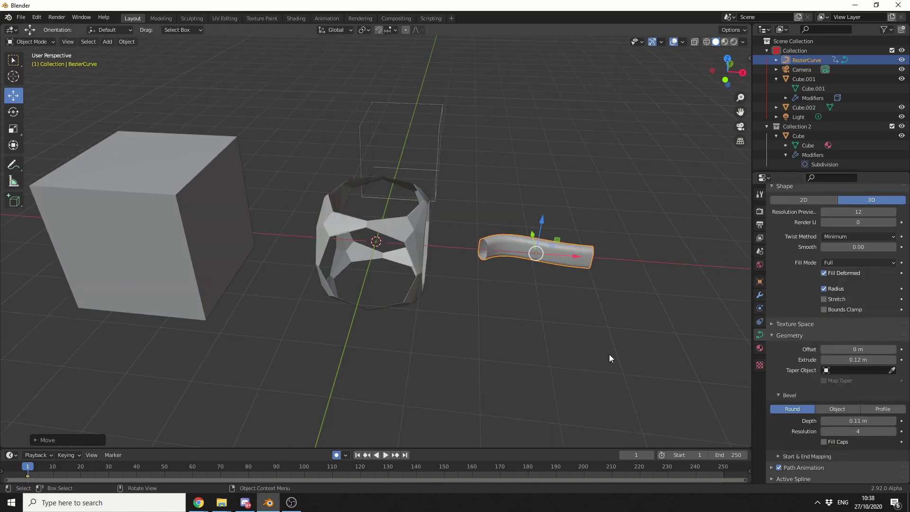
Change the curve's bevel type to Profile and reshape the profile graph freehand into a wavy outline with extra control points
left_click(883, 408)
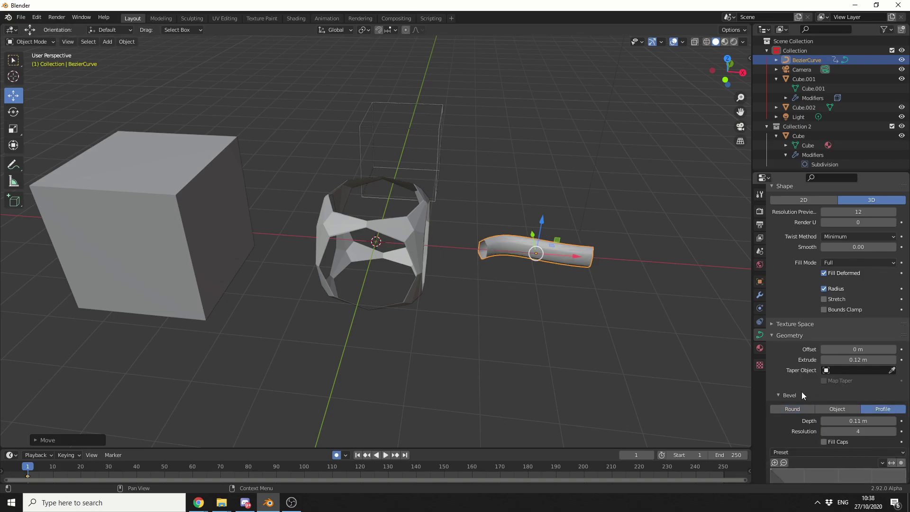
scroll(806, 407, "down", 3)
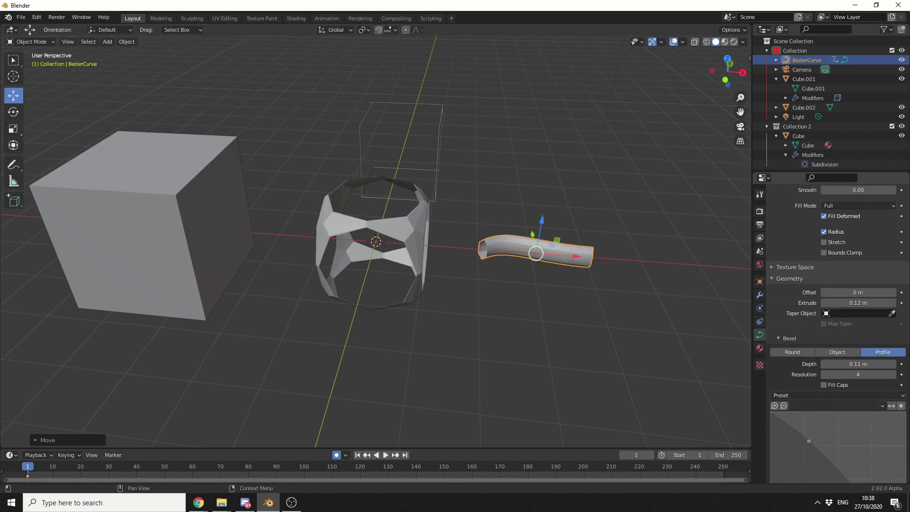
left_click_drag(843, 477, 789, 460)
middle_click_drag(692, 379, 619, 329)
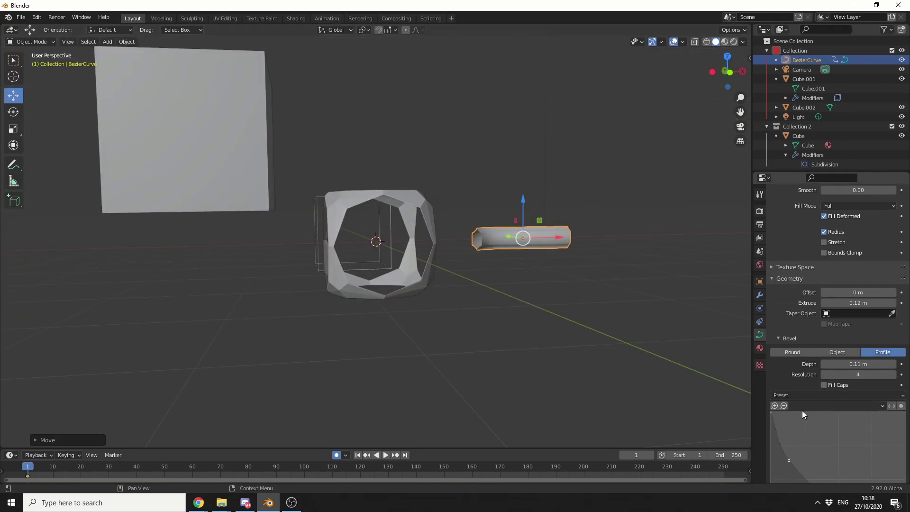
scroll(802, 411, "down", 3)
left_click_drag(825, 374, 849, 417)
mouse_move(664, 332)
middle_mouse_down()
mouse_move(484, 264)
mouse_move(474, 278)
middle_mouse_up()
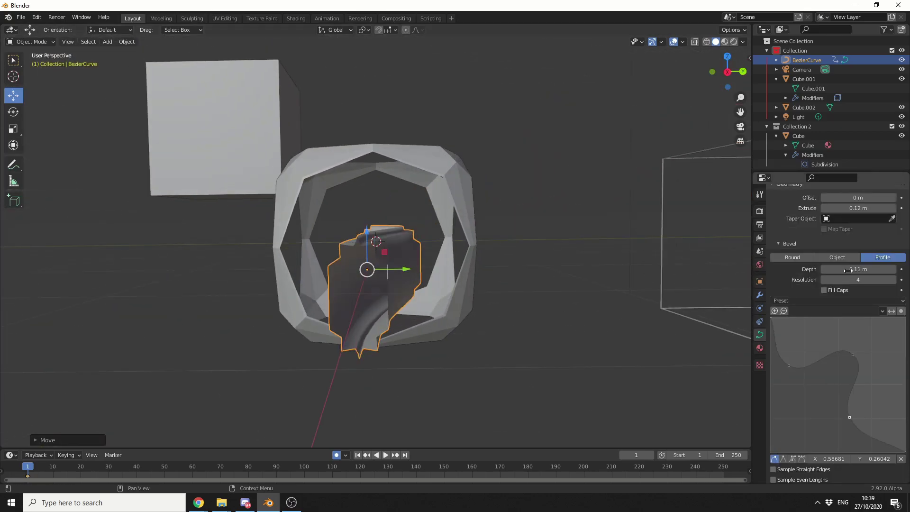
Apply the Crown Molding preset to the bevel profile and move two middle points to about (0.275, 0.49) and (0.57, 0.44)
left_click(887, 300)
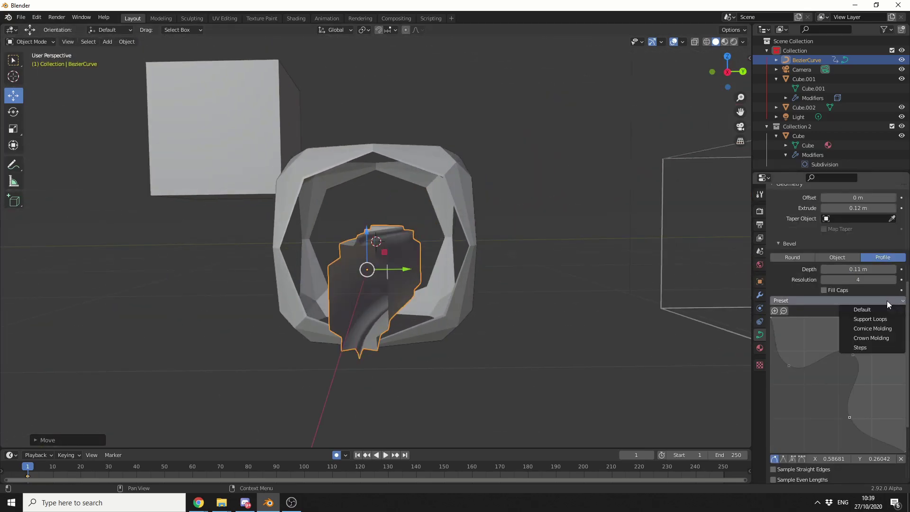
left_click(882, 338)
middle_click_drag(711, 353, 616, 345)
left_click_drag(825, 371, 806, 385)
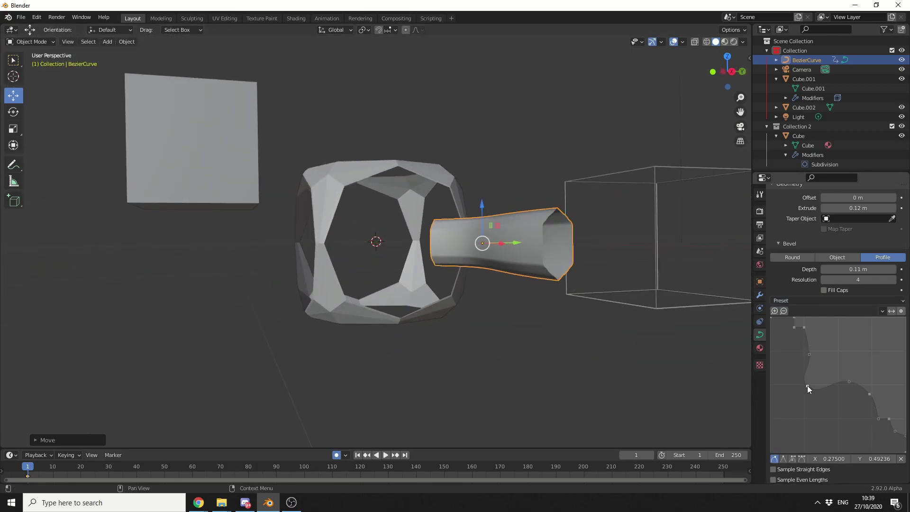
left_click(846, 378)
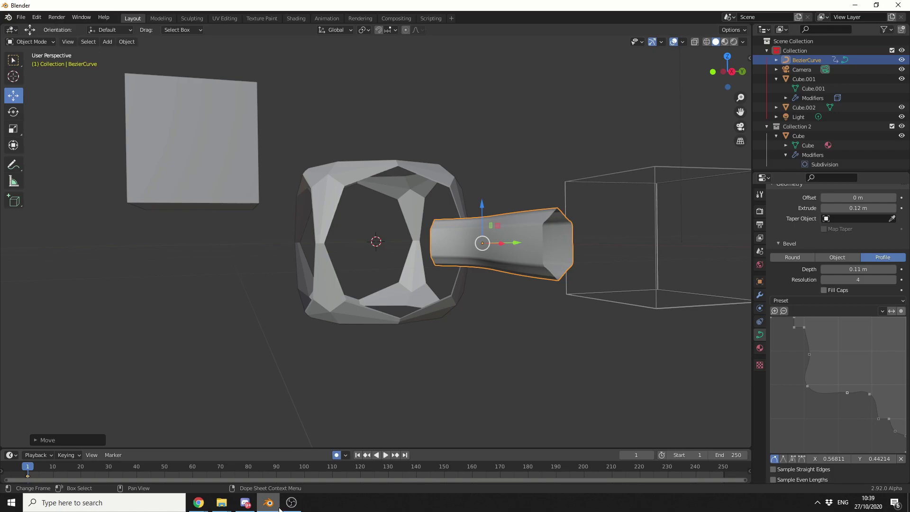
Switch to Chrome, read the FCurves section of the Animation & Rigging release notes and return to the 2.91 overview
mouse_move(199, 504)
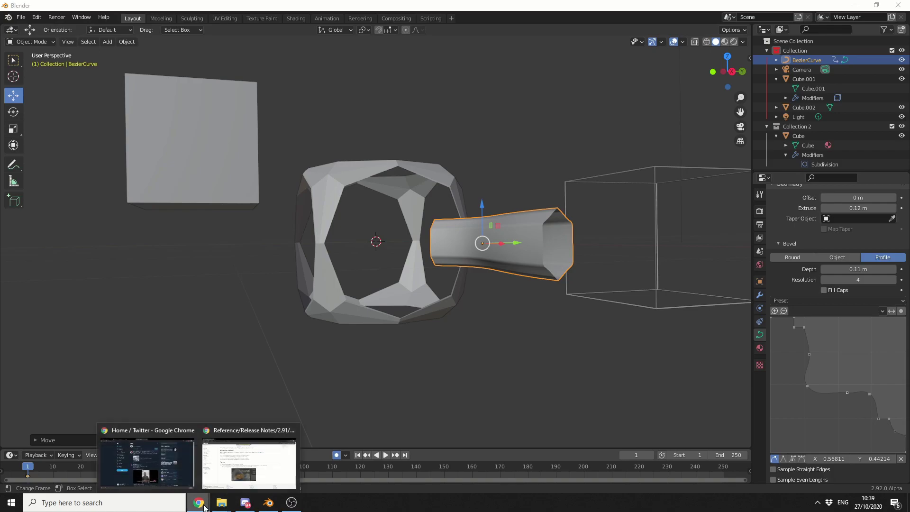
left_click(245, 469)
key("alt+Left")
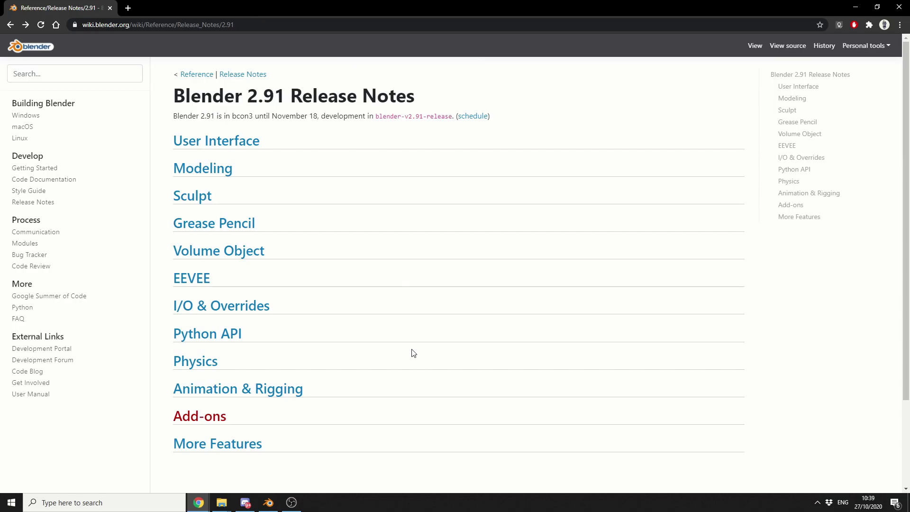
left_click(273, 389)
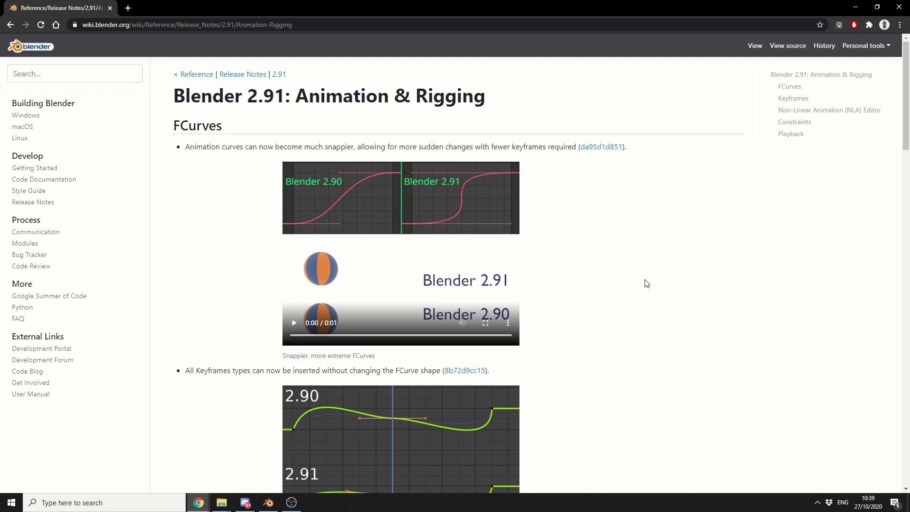
scroll(630, 308, "down", 2)
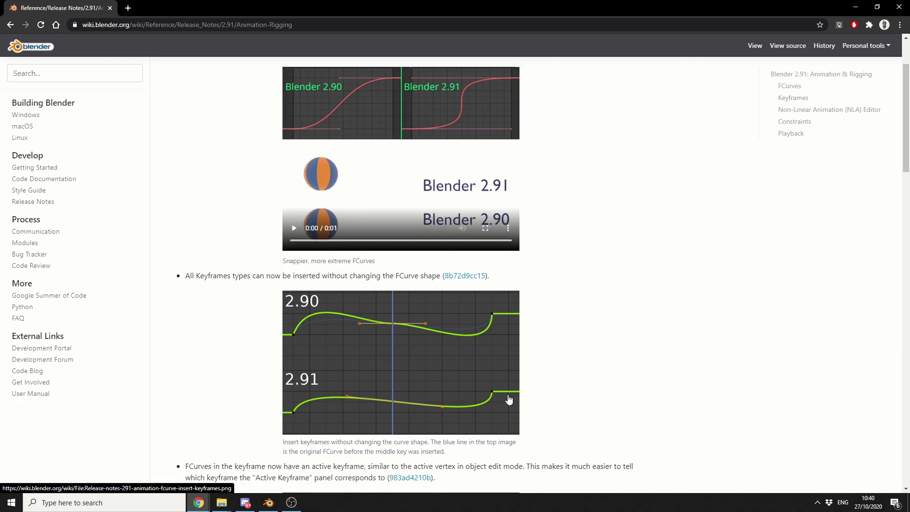
key("alt+Left")
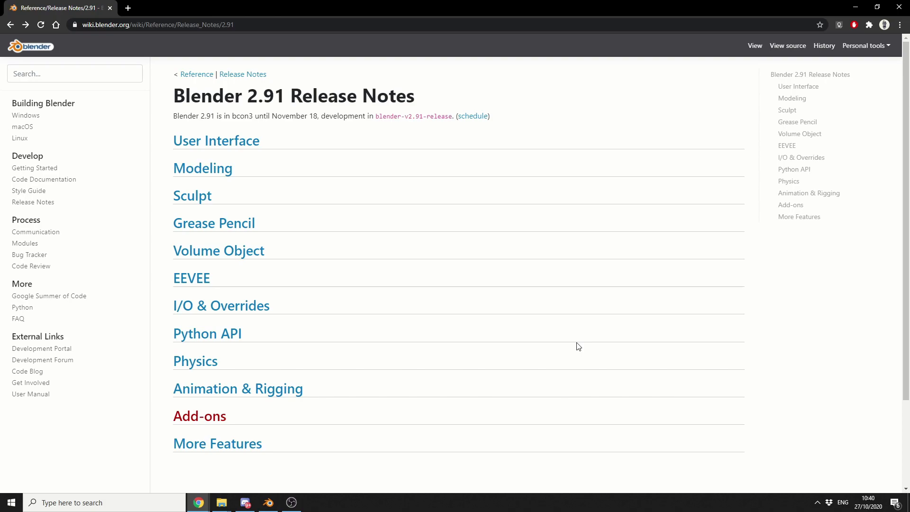